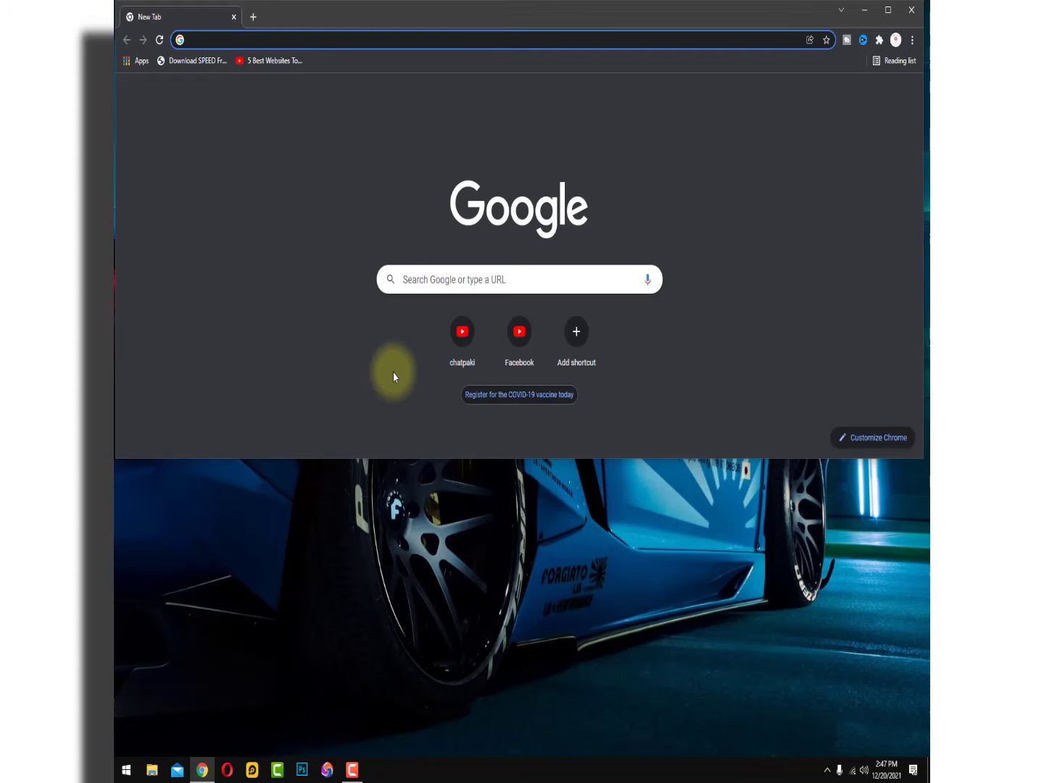
- Search Google for "paython" and open the official python.org website
{"action": "left_click", "coordinate": [372, 39]}
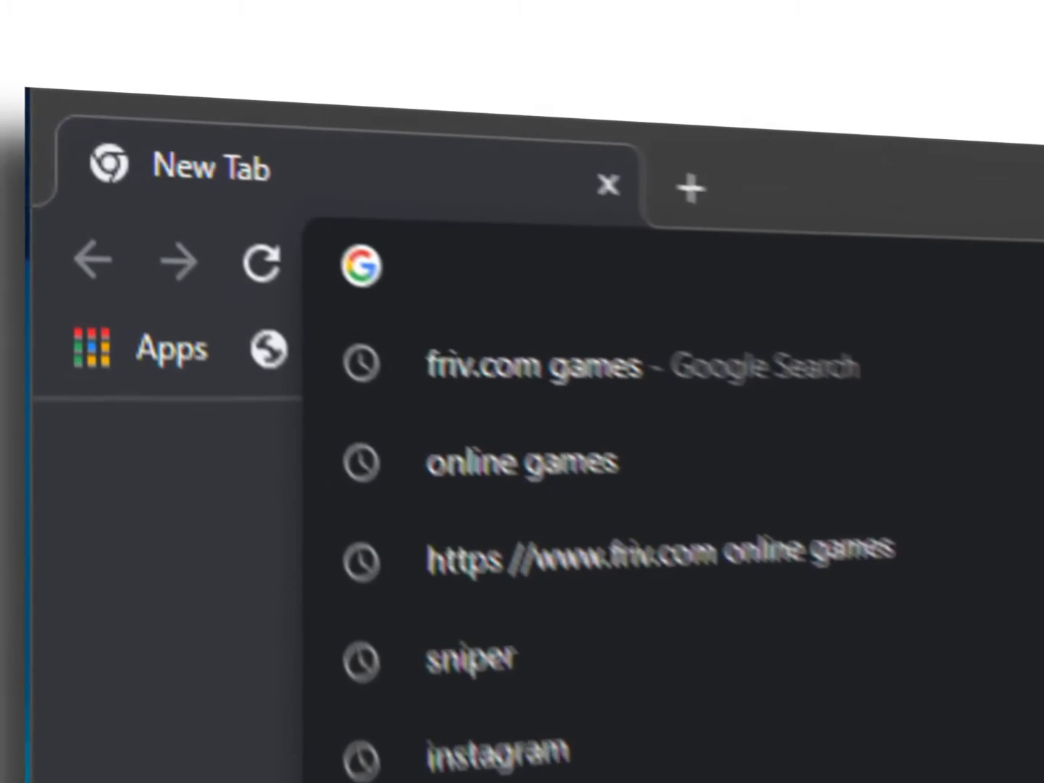
{"action": "type", "text": "pay"}
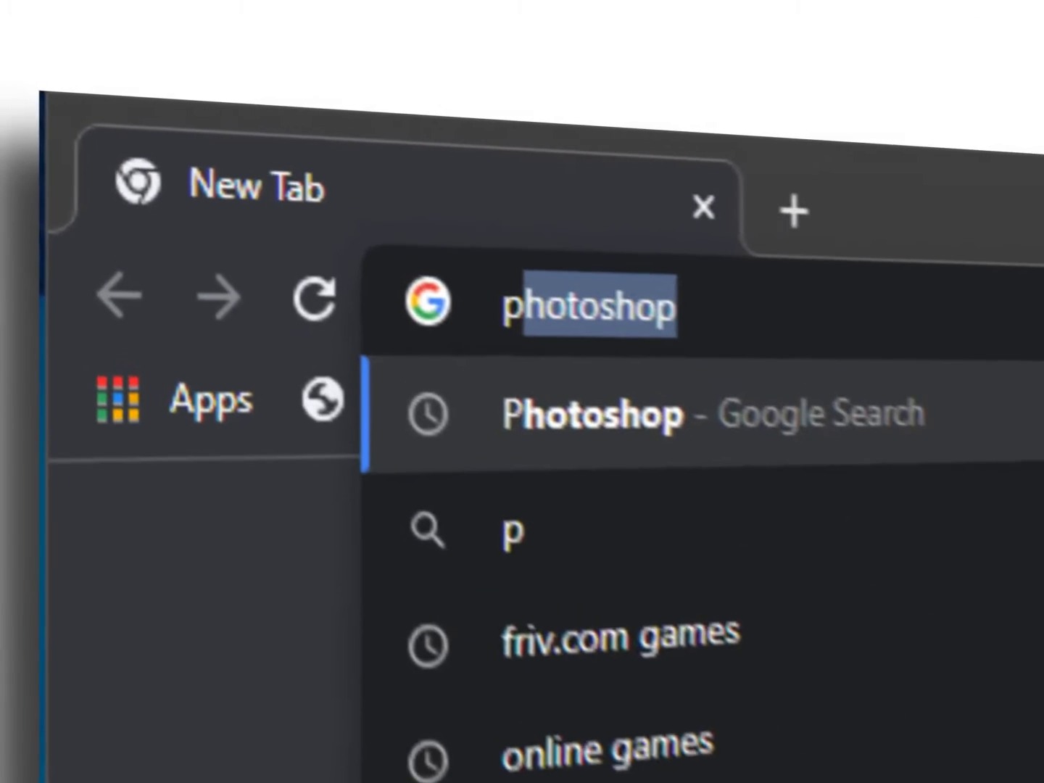
{"action": "type", "text": "thon"}
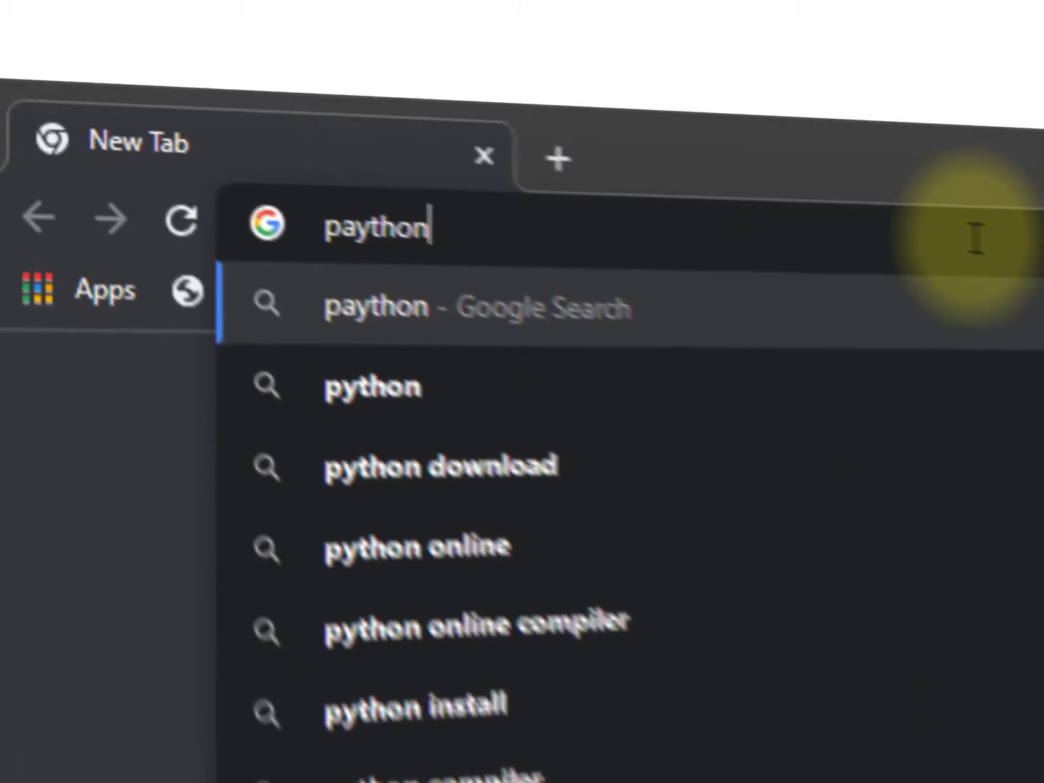
{"action": "key", "text": "Return"}
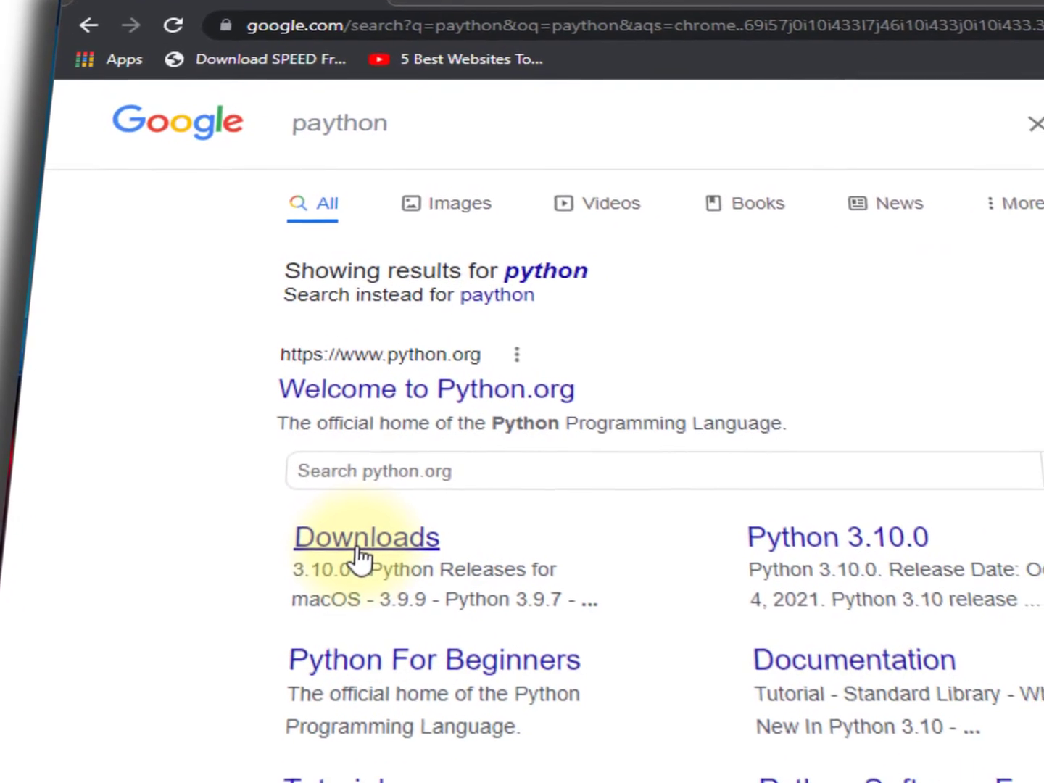
{"action": "left_click", "coordinate": [433, 354]}
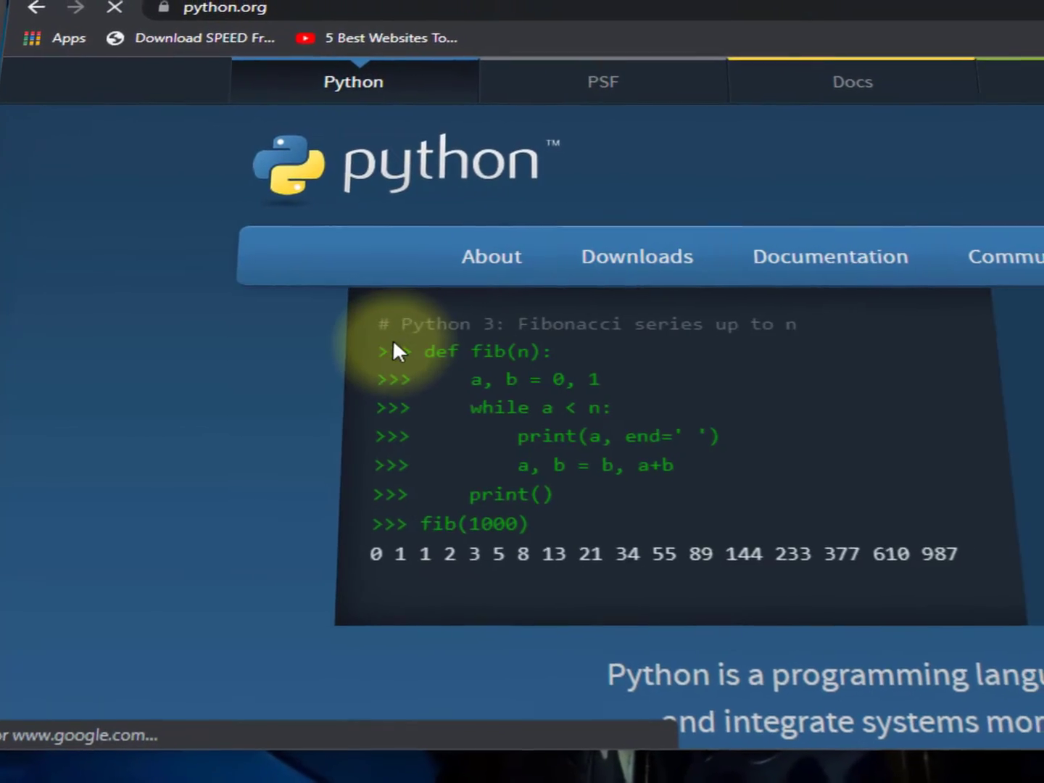
- Request the Python 3.10.1 Windows download from python.org twice, cancelling the download manager's capture each time and closing its cancellation dialog
{"action": "scroll", "coordinate": [522, 392], "scroll_direction": "down", "scroll_amount": 10}
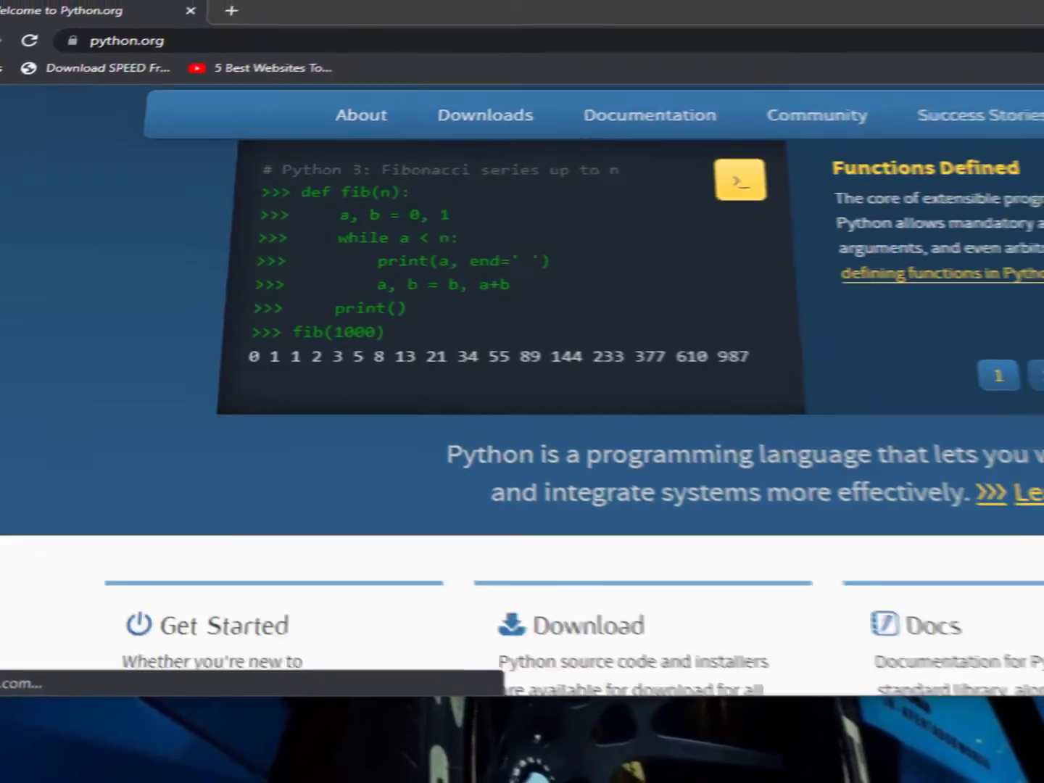
{"action": "scroll", "coordinate": [522, 391], "scroll_direction": "down", "scroll_amount": 15}
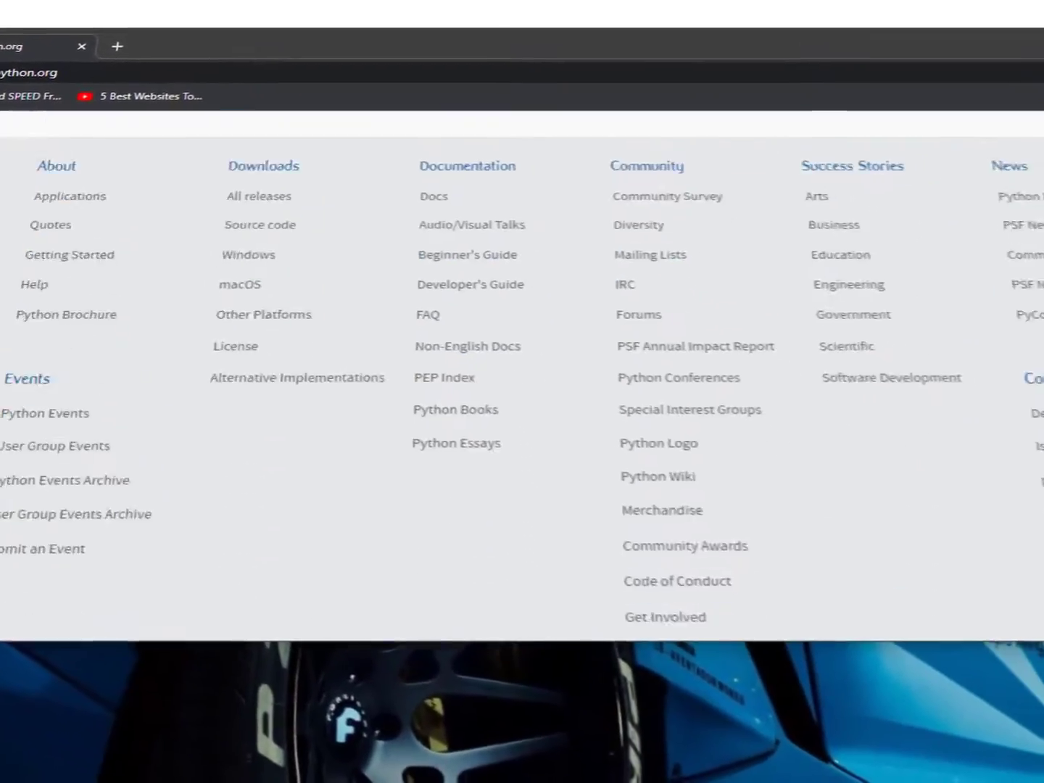
{"action": "scroll", "coordinate": [522, 391], "scroll_direction": "up", "scroll_amount": 20}
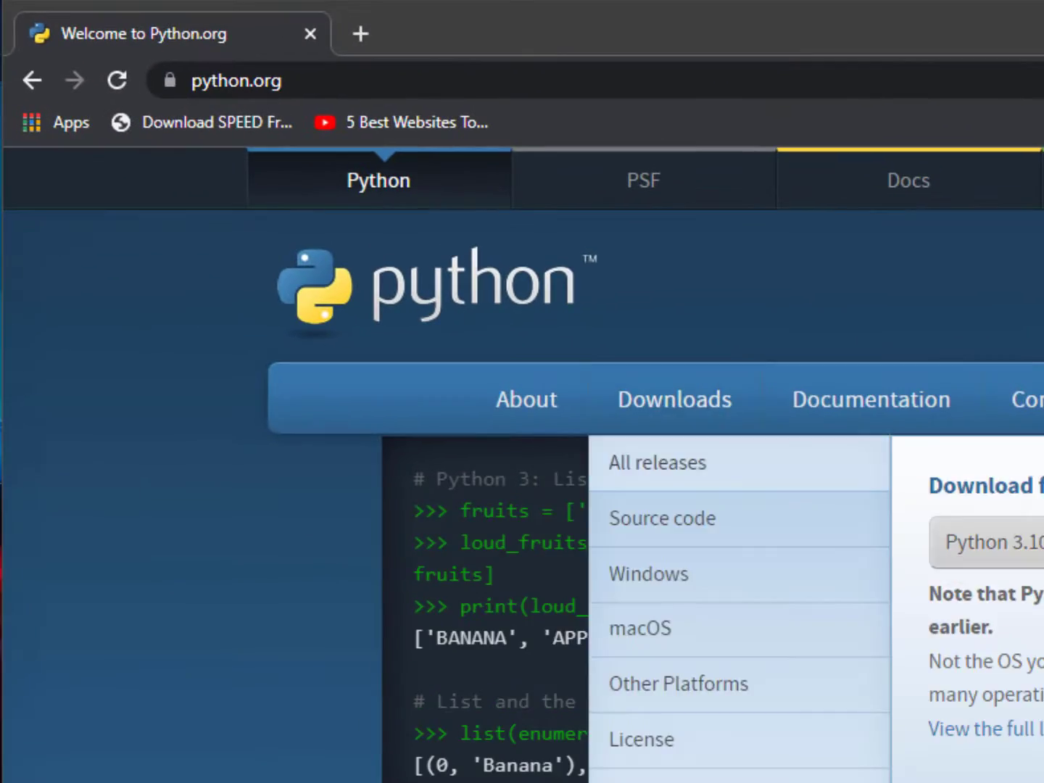
{"action": "mouse_move", "coordinate": [662, 416]}
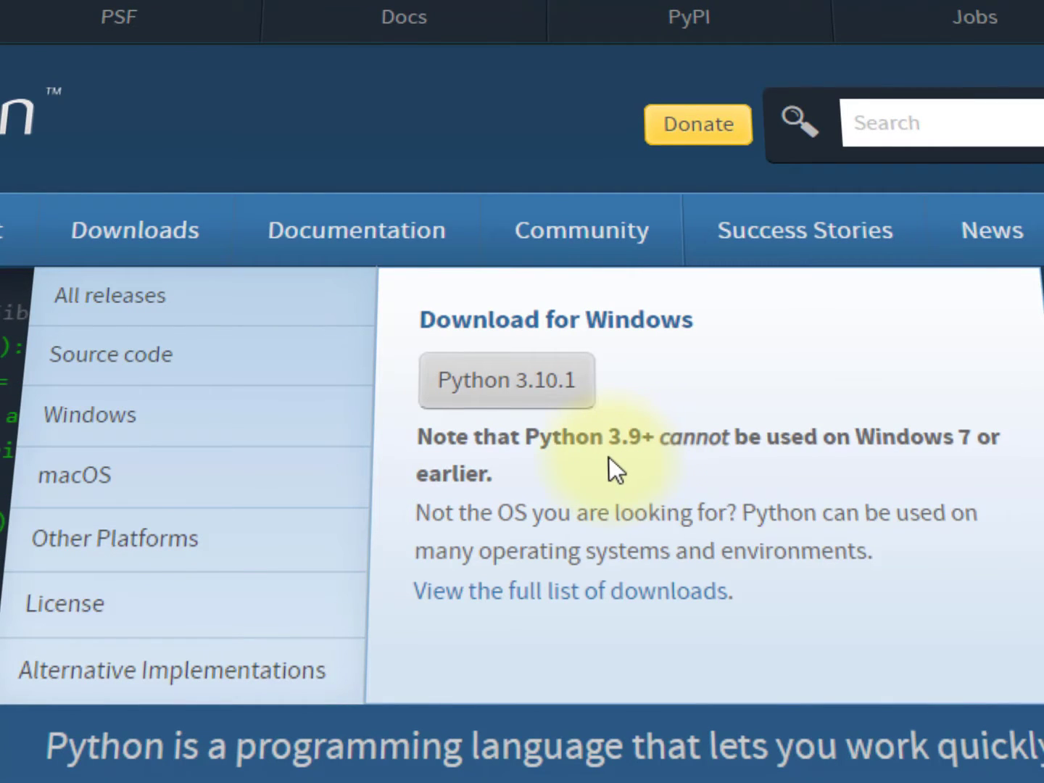
{"action": "left_click", "coordinate": [530, 386]}
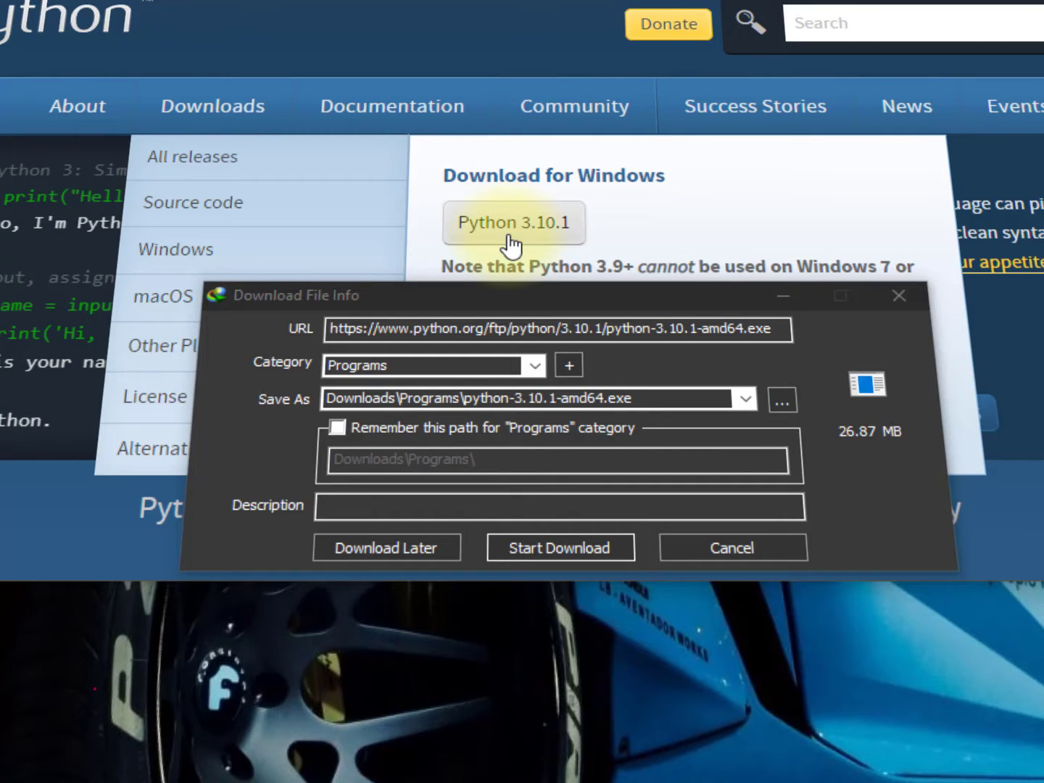
{"action": "left_click", "coordinate": [728, 544]}
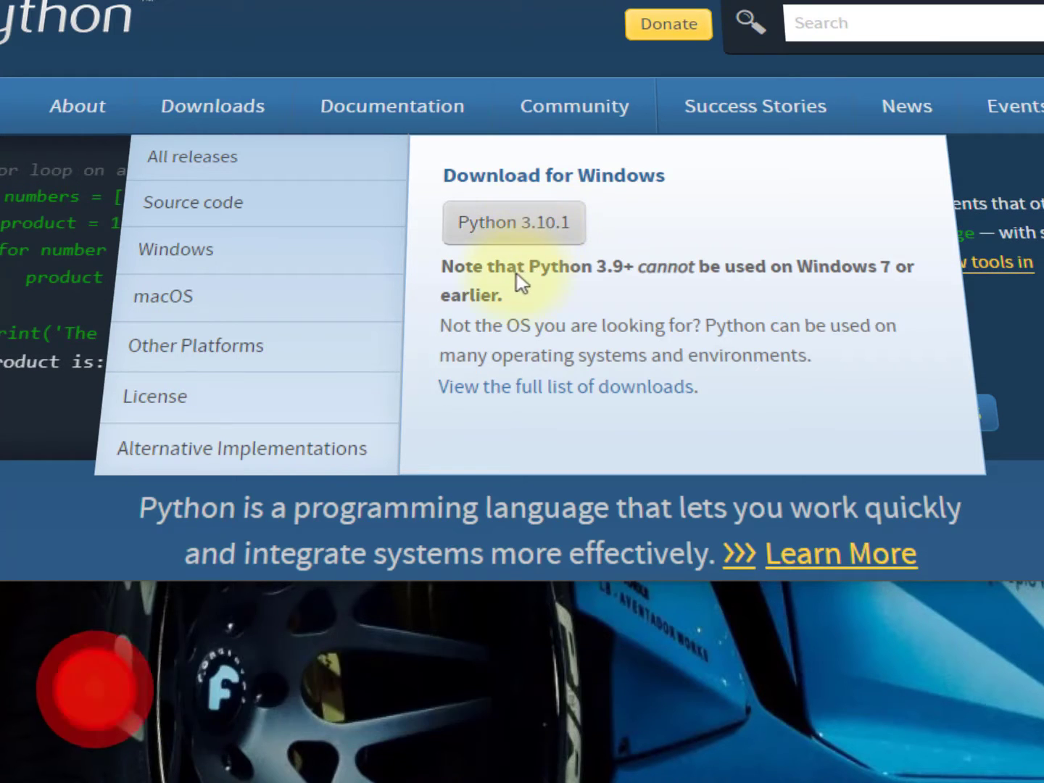
{"action": "left_click", "coordinate": [467, 218]}
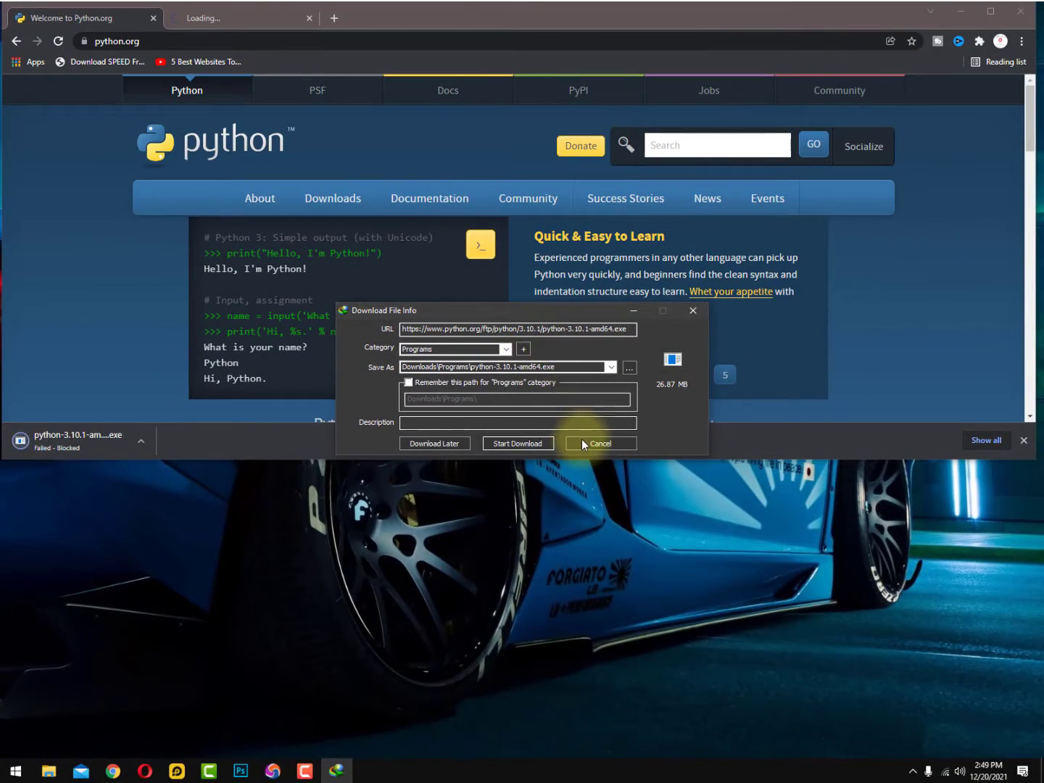
{"action": "left_click", "coordinate": [583, 443]}
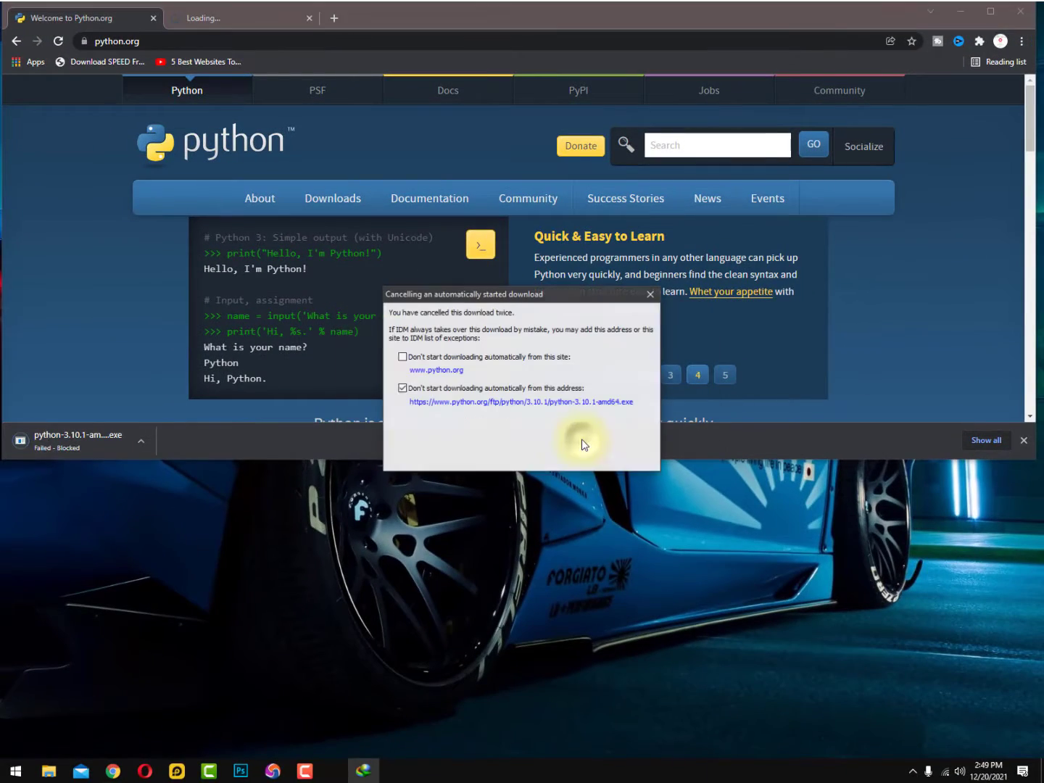
{"action": "left_click", "coordinate": [560, 443]}
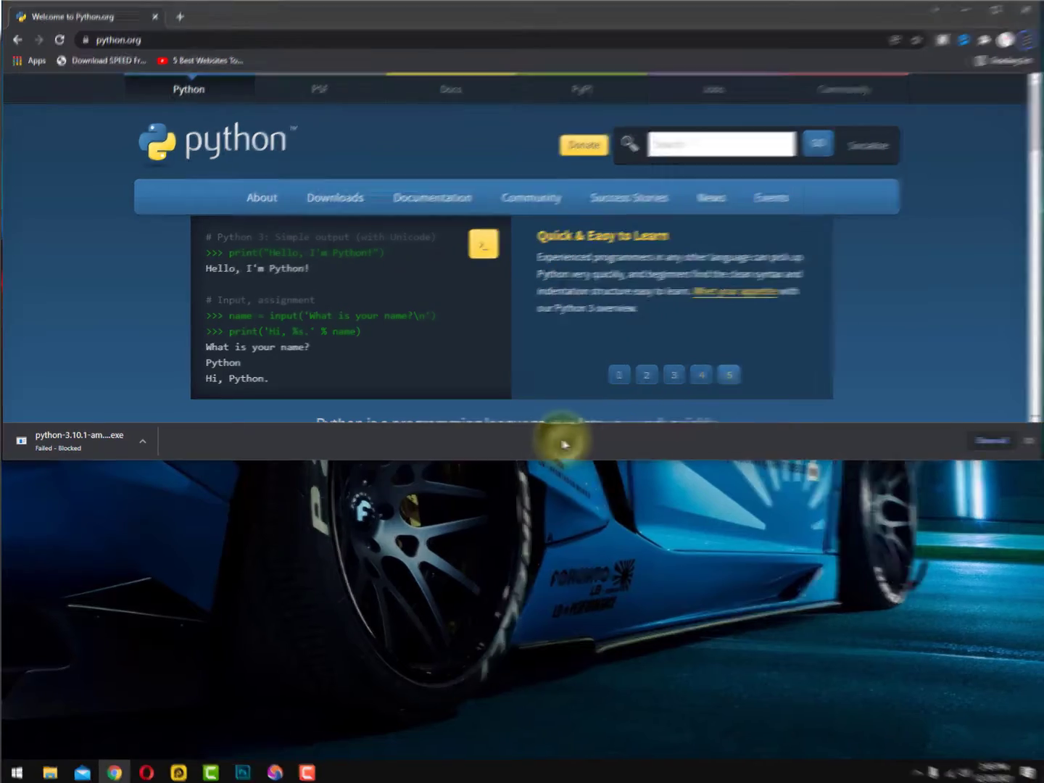
- From the browser's download list, transfer the latest blocked python-3.10.1-amd64.exe entry to IDM and start the download
{"action": "key", "text": "ctrl+j"}
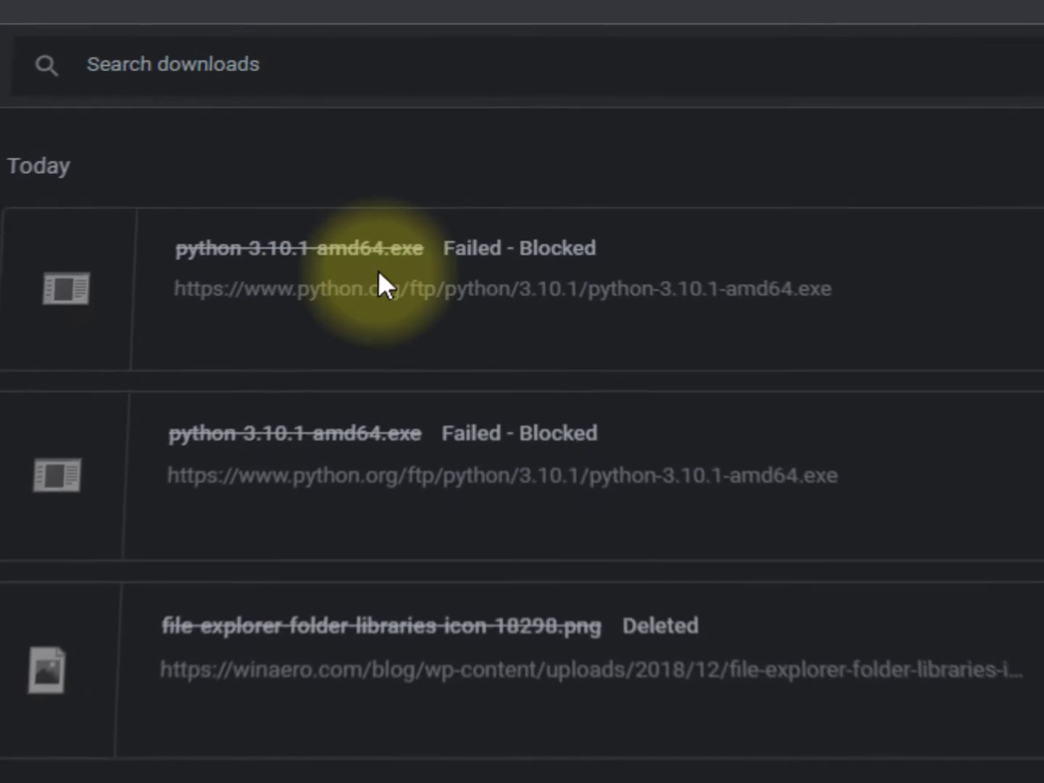
{"action": "right_click", "coordinate": [375, 272]}
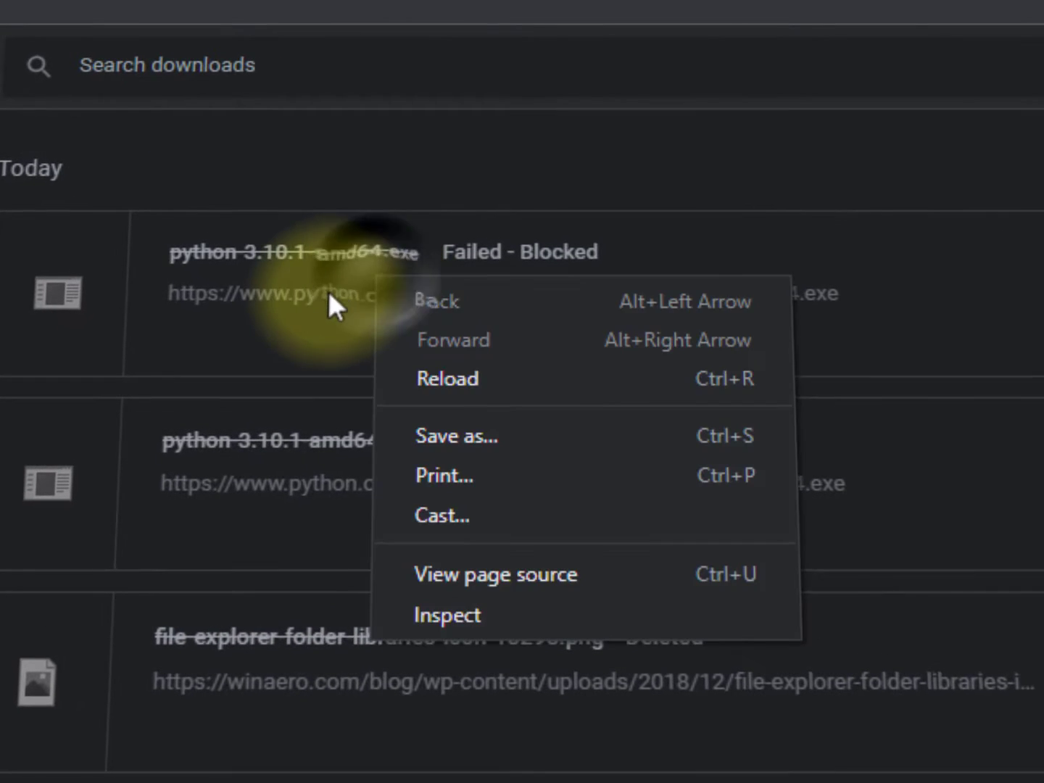
{"action": "right_click", "coordinate": [327, 290]}
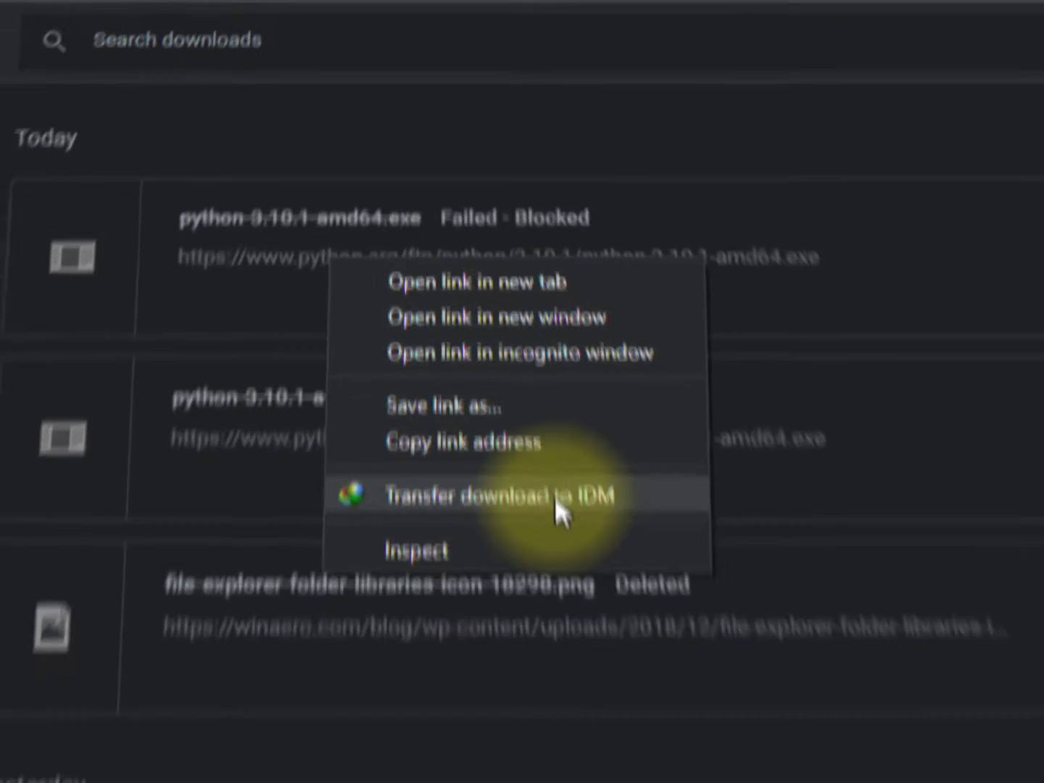
{"action": "left_click", "coordinate": [557, 551]}
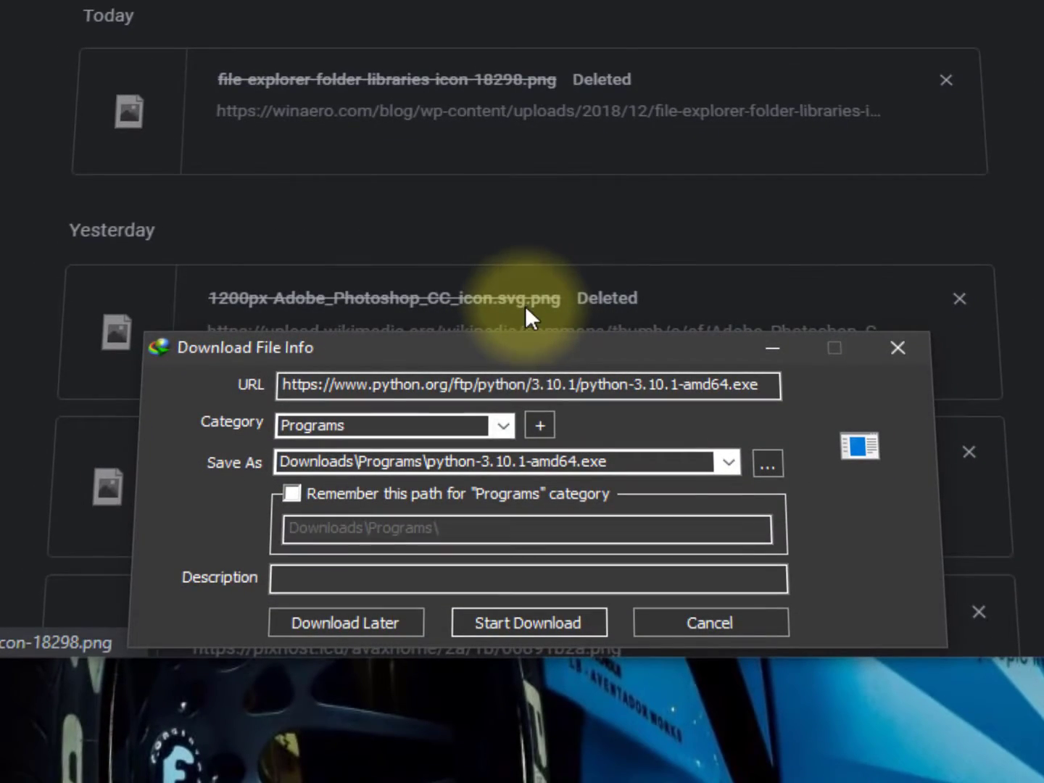
{"action": "left_click", "coordinate": [536, 622]}
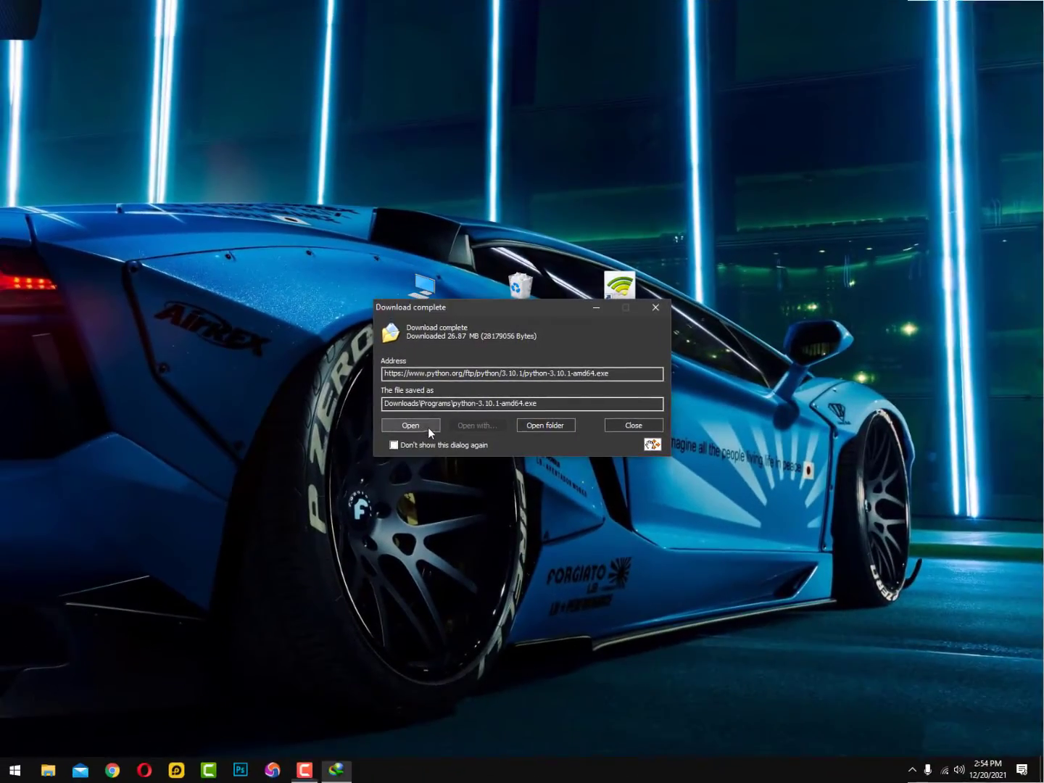
- Run the downloaded installer and install Python 3.10.1 as a customized installation, keeping the default optional features and advanced options
{"action": "left_click", "coordinate": [427, 426]}
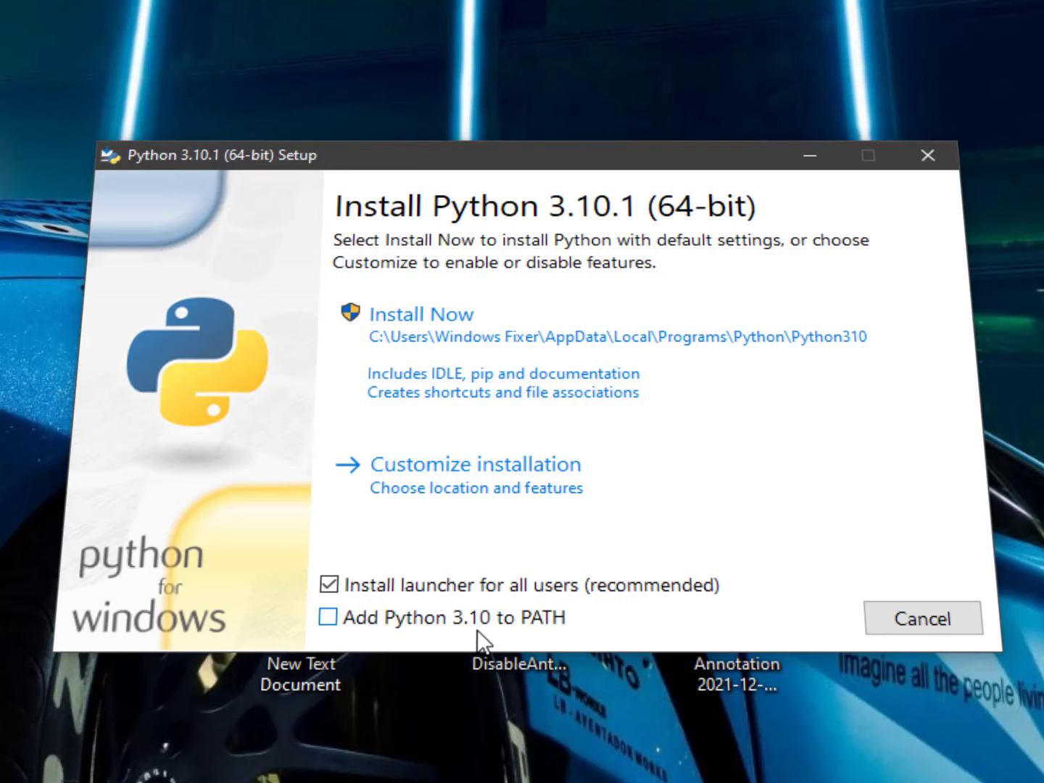
{"action": "left_click", "coordinate": [481, 485]}
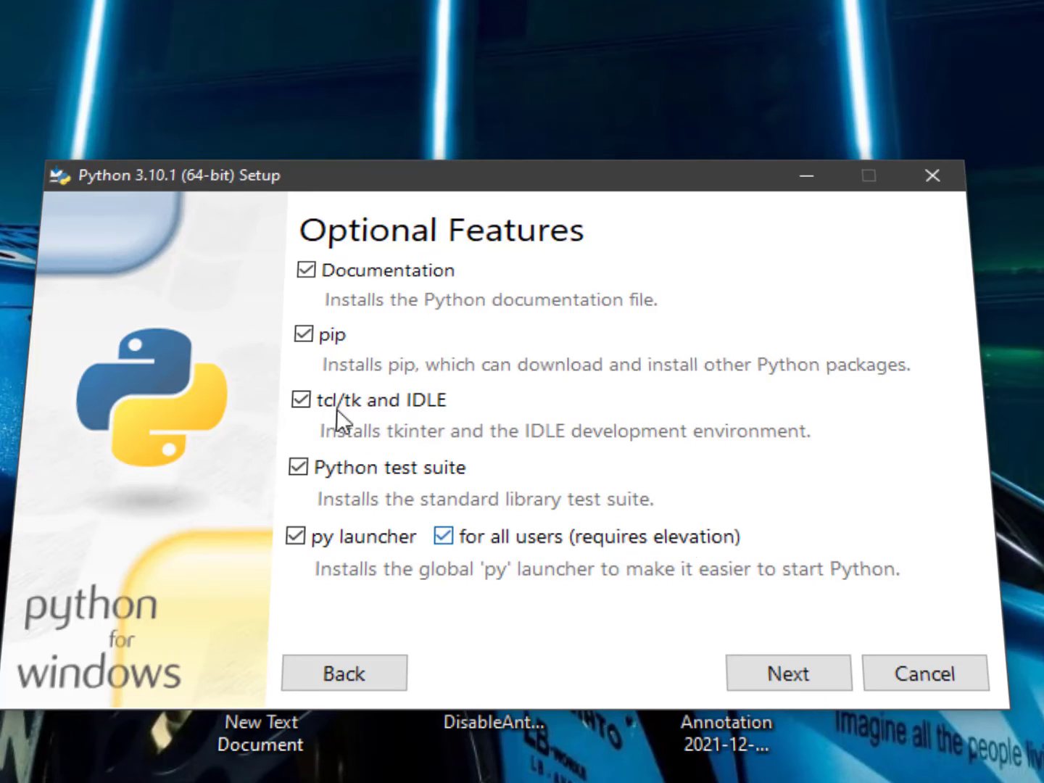
{"action": "left_click", "coordinate": [808, 673]}
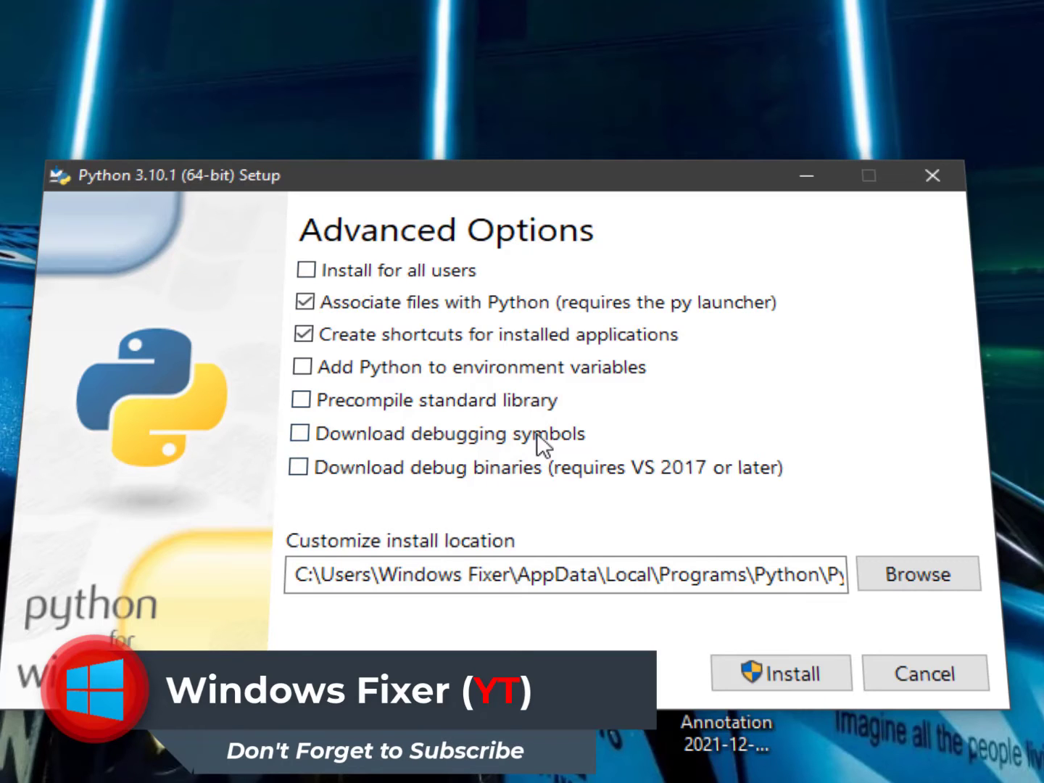
{"action": "left_click", "coordinate": [759, 676]}
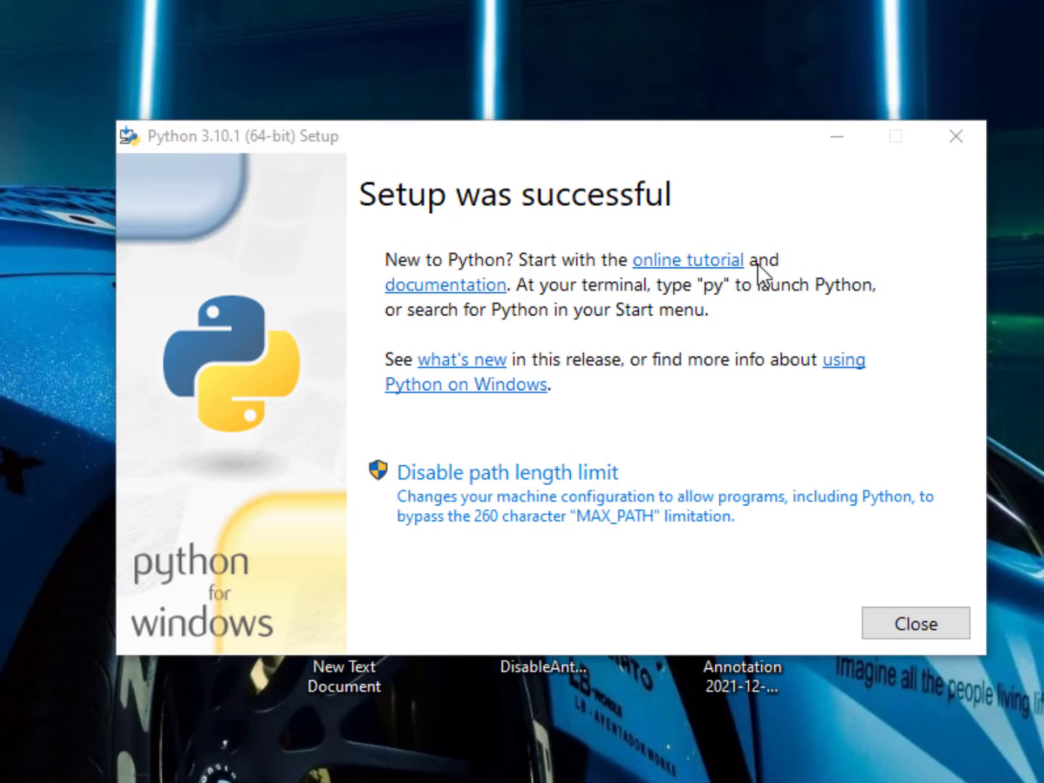
{"action": "left_click", "coordinate": [916, 623]}
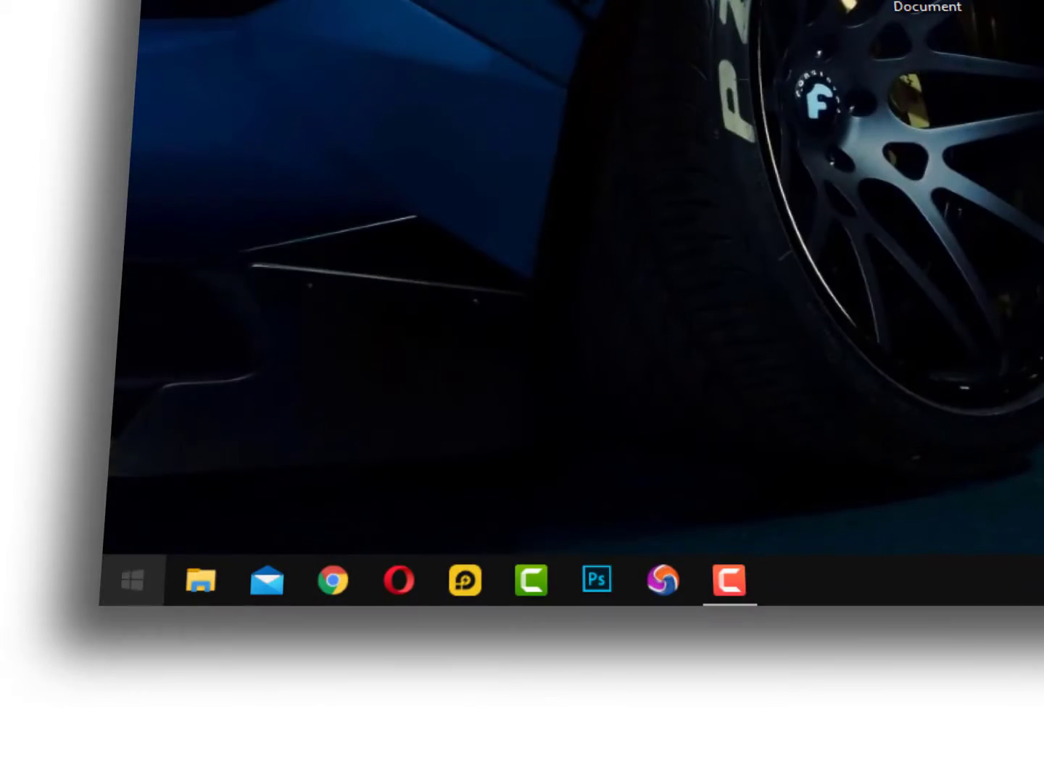
- Launch a Command Prompt with cmd and check the installed Python version with py --version
{"action": "left_click", "coordinate": [133, 580]}
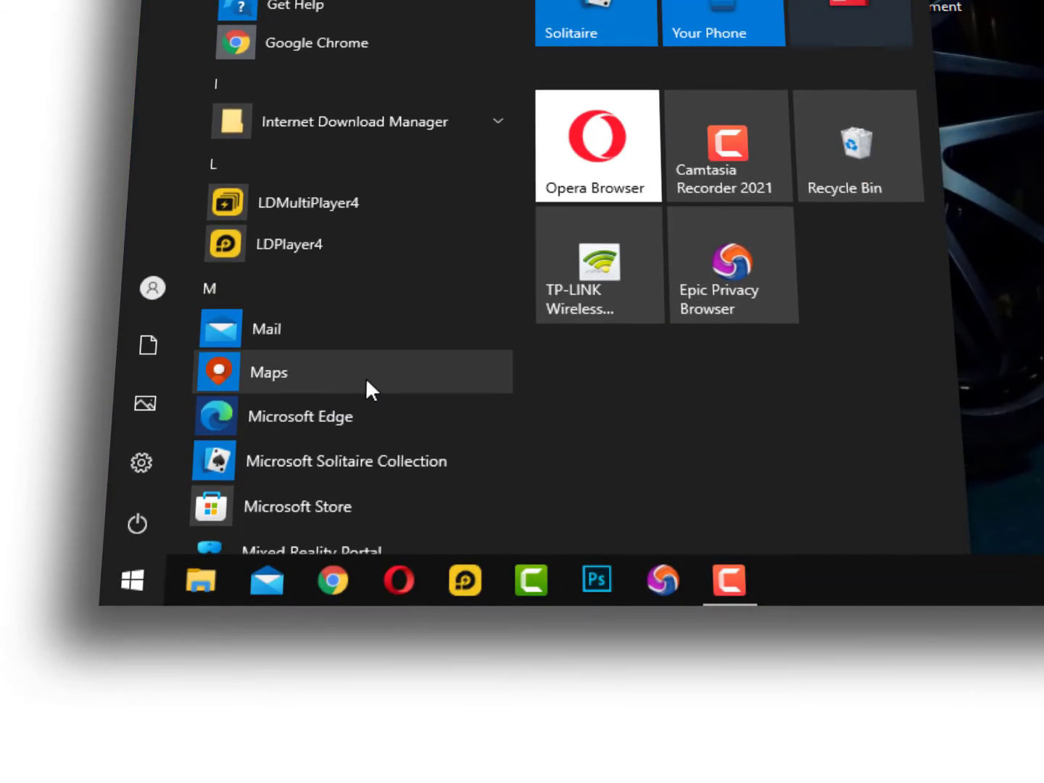
{"action": "key", "text": "super+r"}
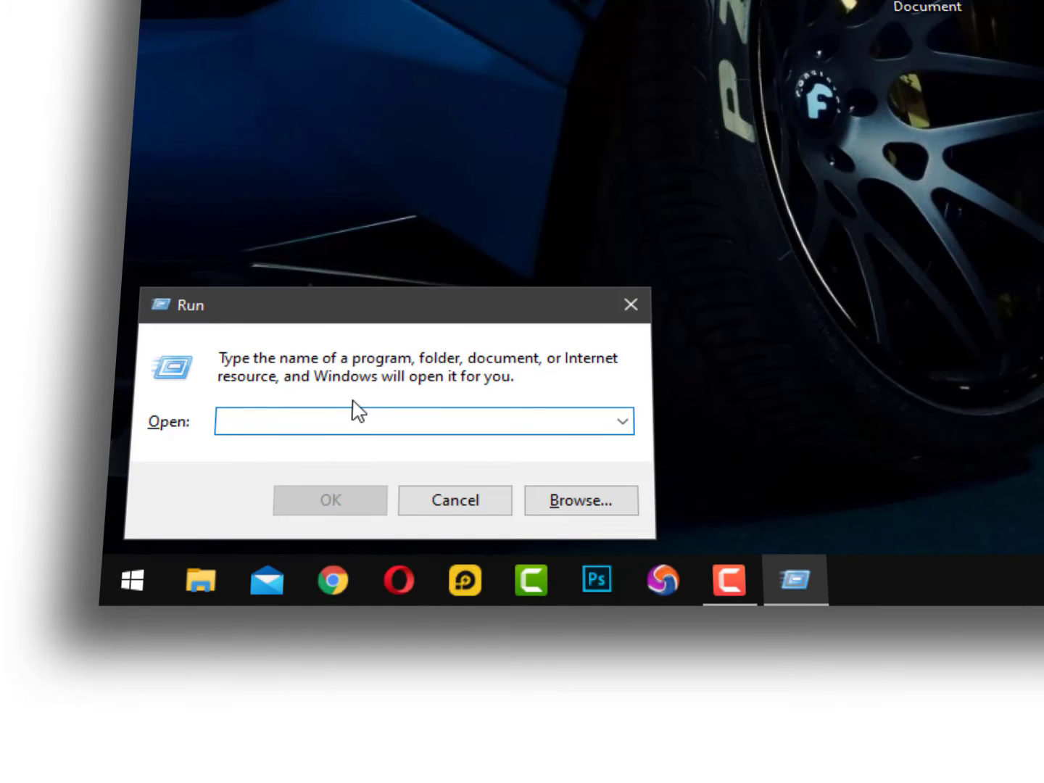
{"action": "type", "text": "cmd"}
{"action": "key", "text": "Return"}
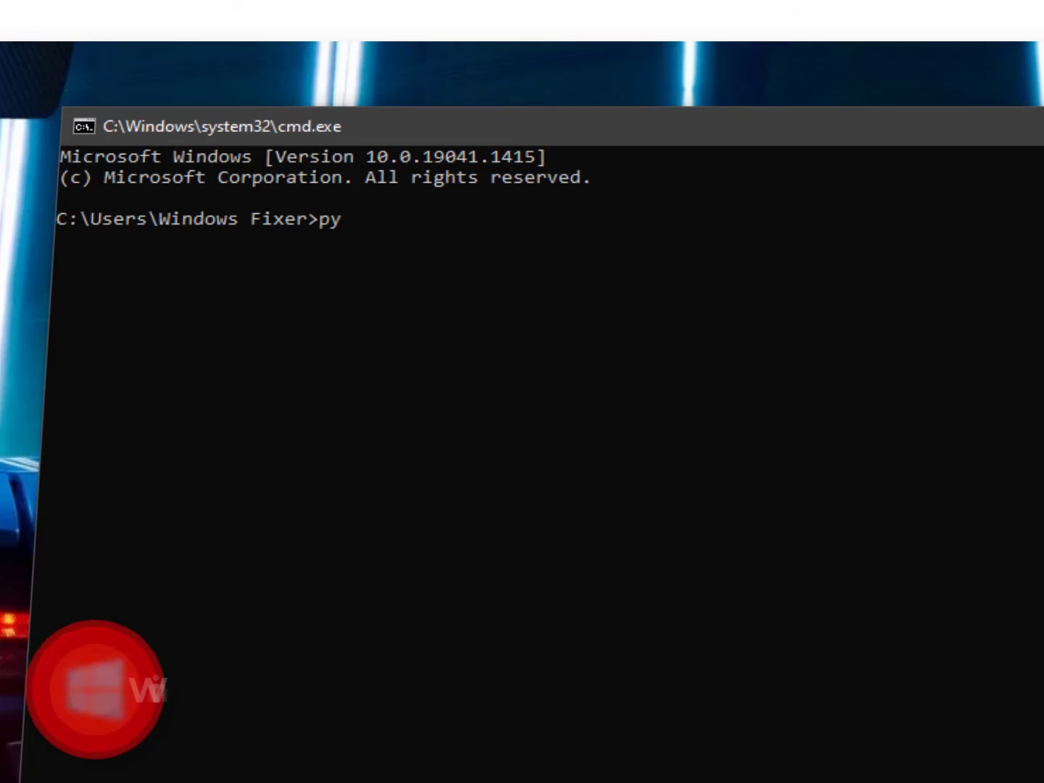
{"action": "type", "text": "=="}
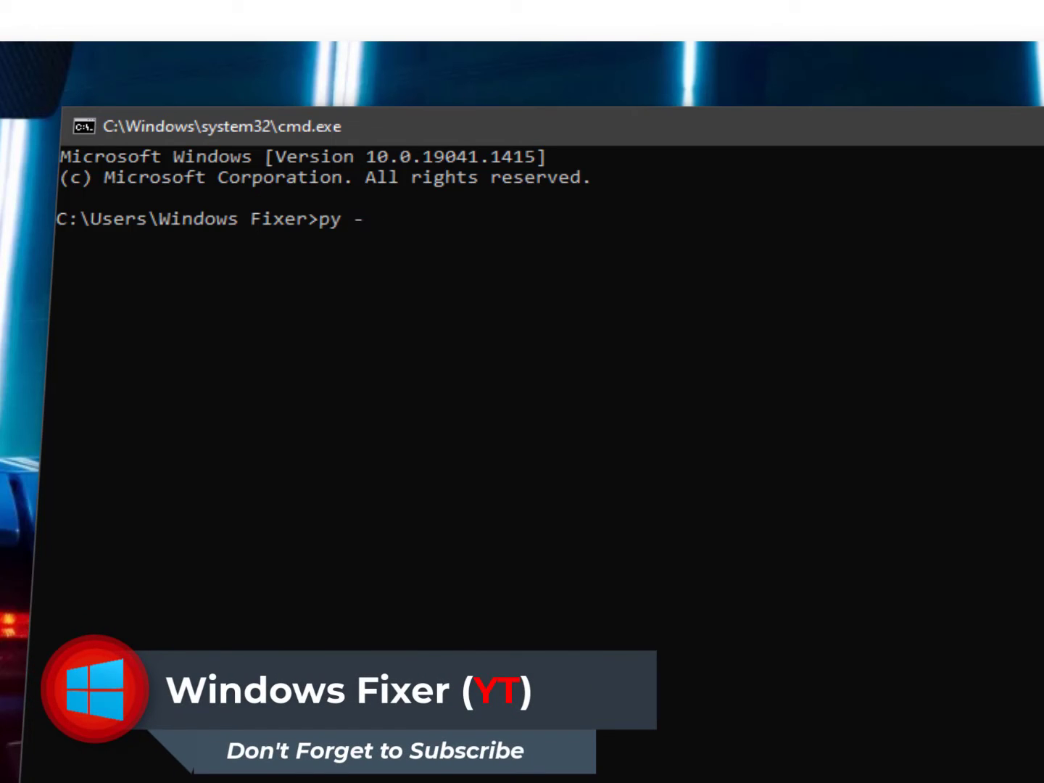
{"action": "type", "text": "version"}
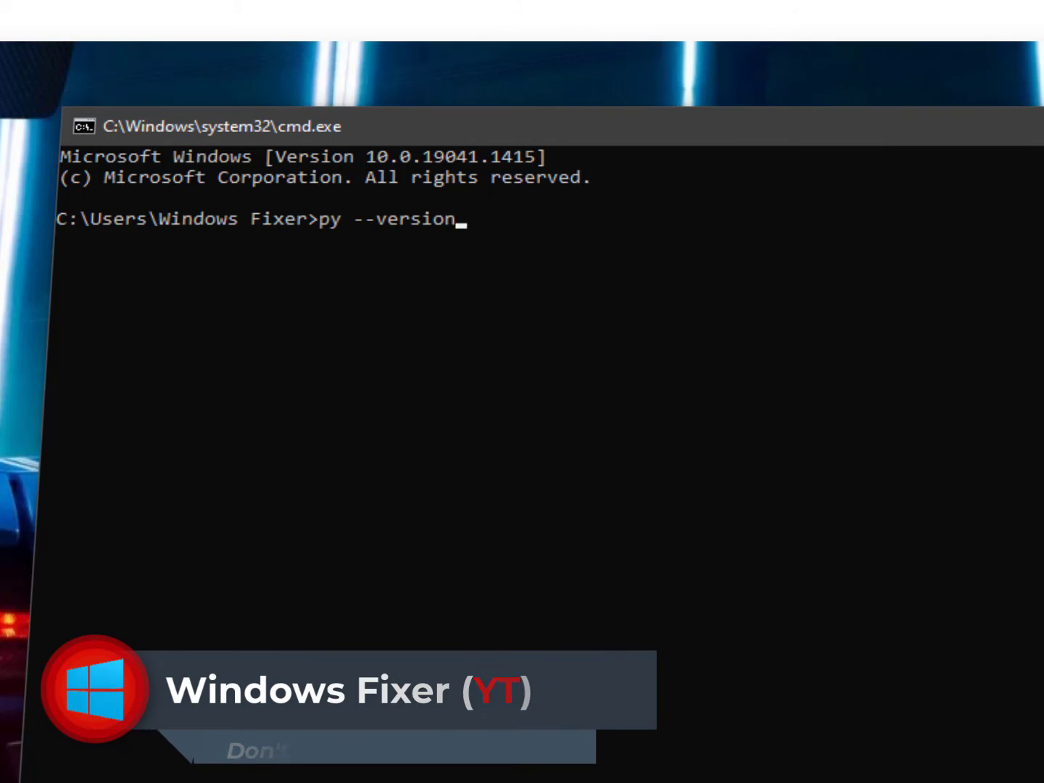
{"action": "key", "text": "Return"}
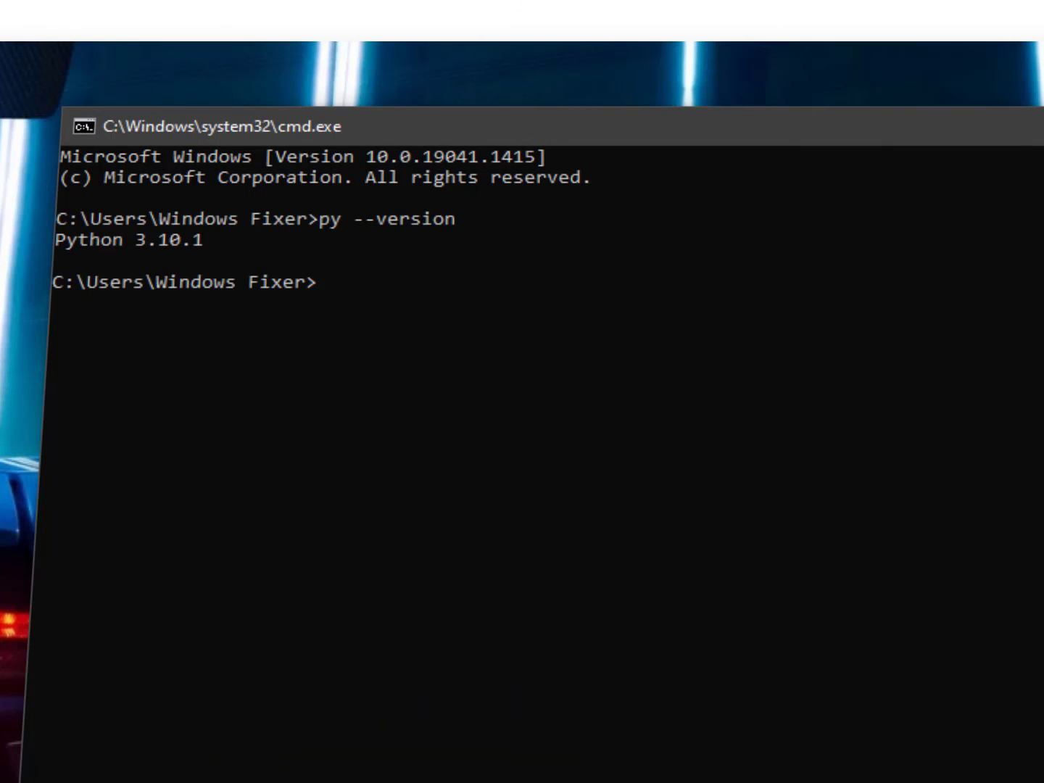